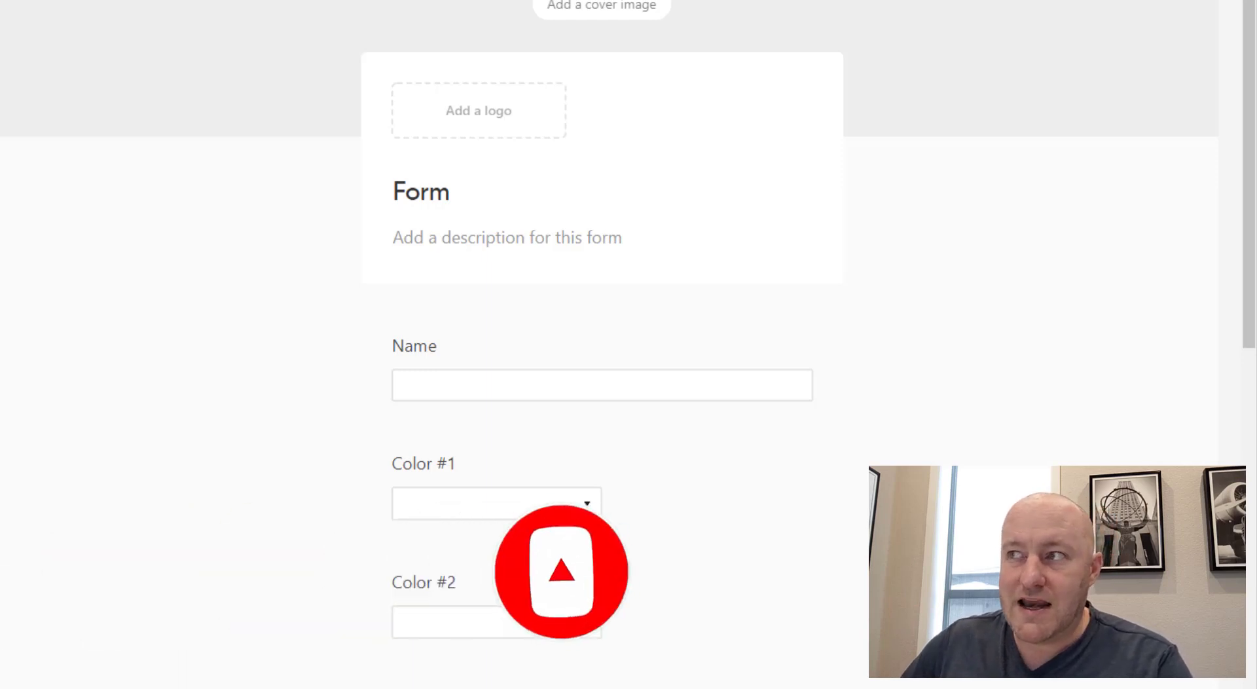
pyautogui.scroll(-8, 102, 313)
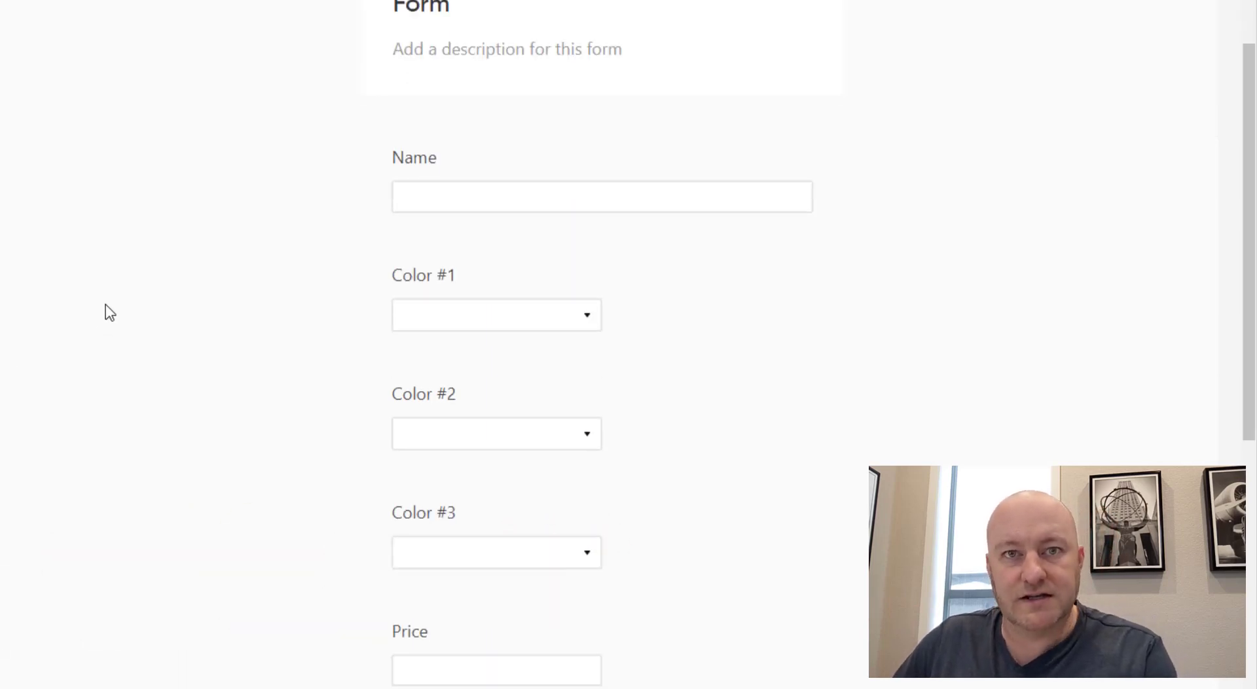
pyautogui.scroll(6, 206, 340)
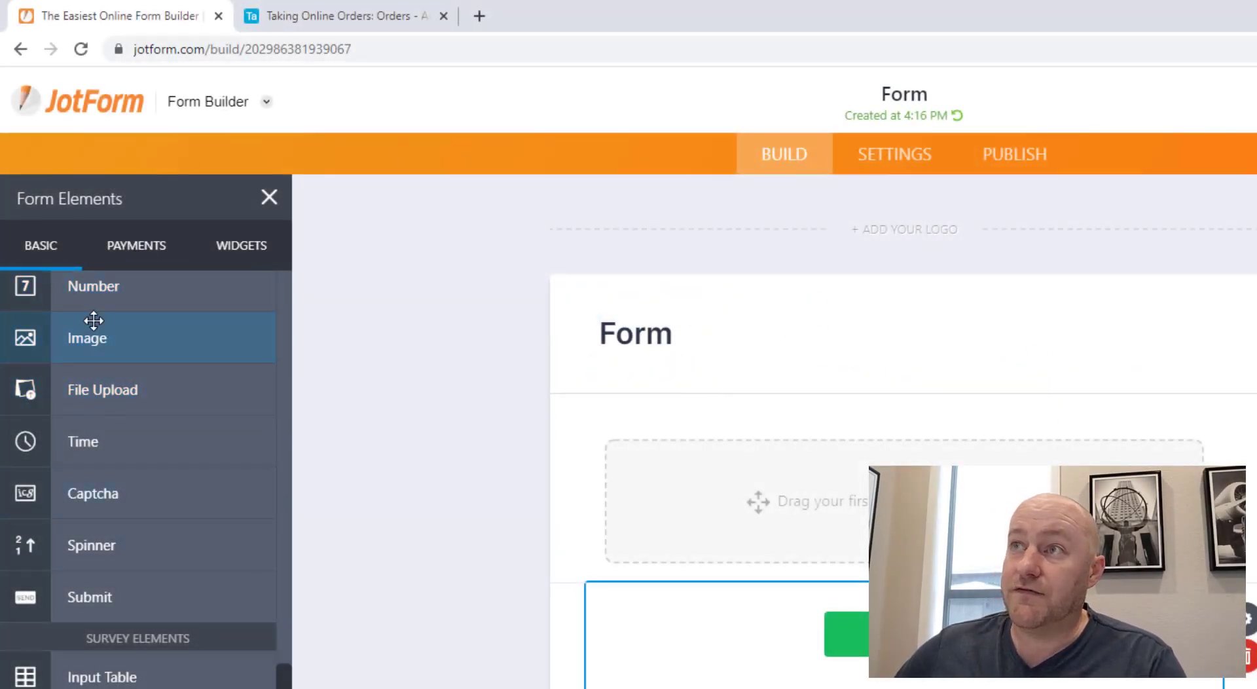
# - Browse the available payment gateways in JotForm and add the Stripe payment element to the form
pyautogui.click(127, 264)
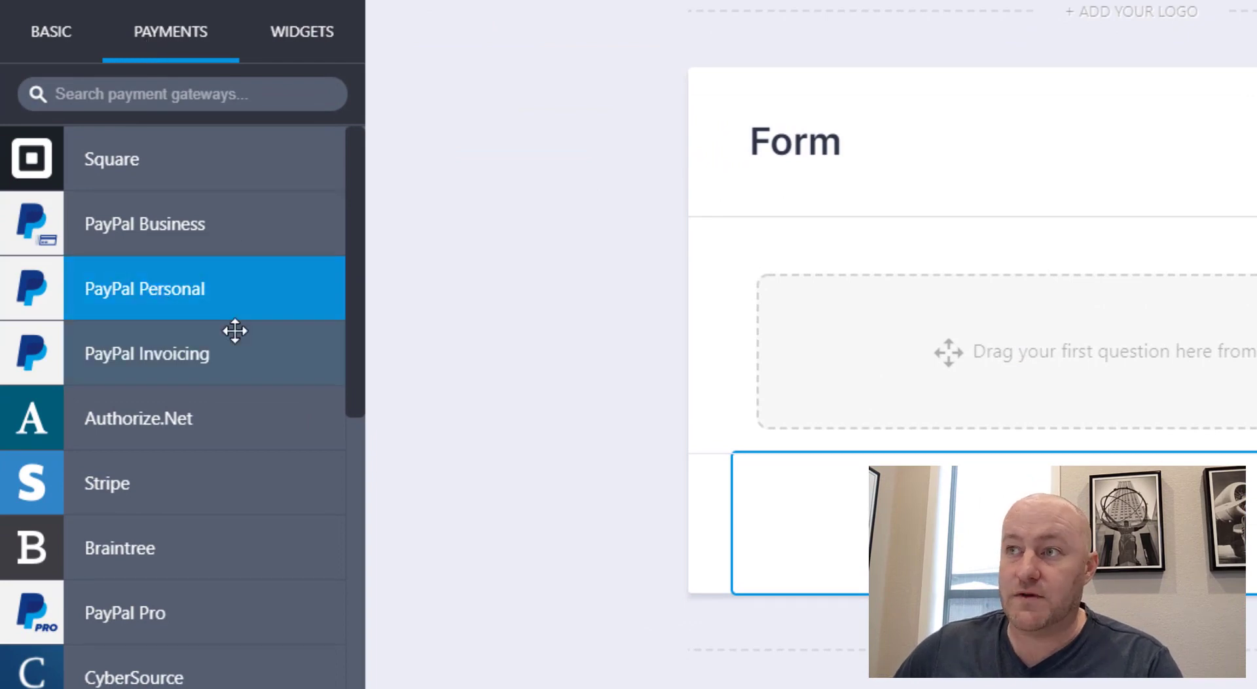
pyautogui.scroll(-1, 211, 375)
pyautogui.scroll(-12, 210, 374)
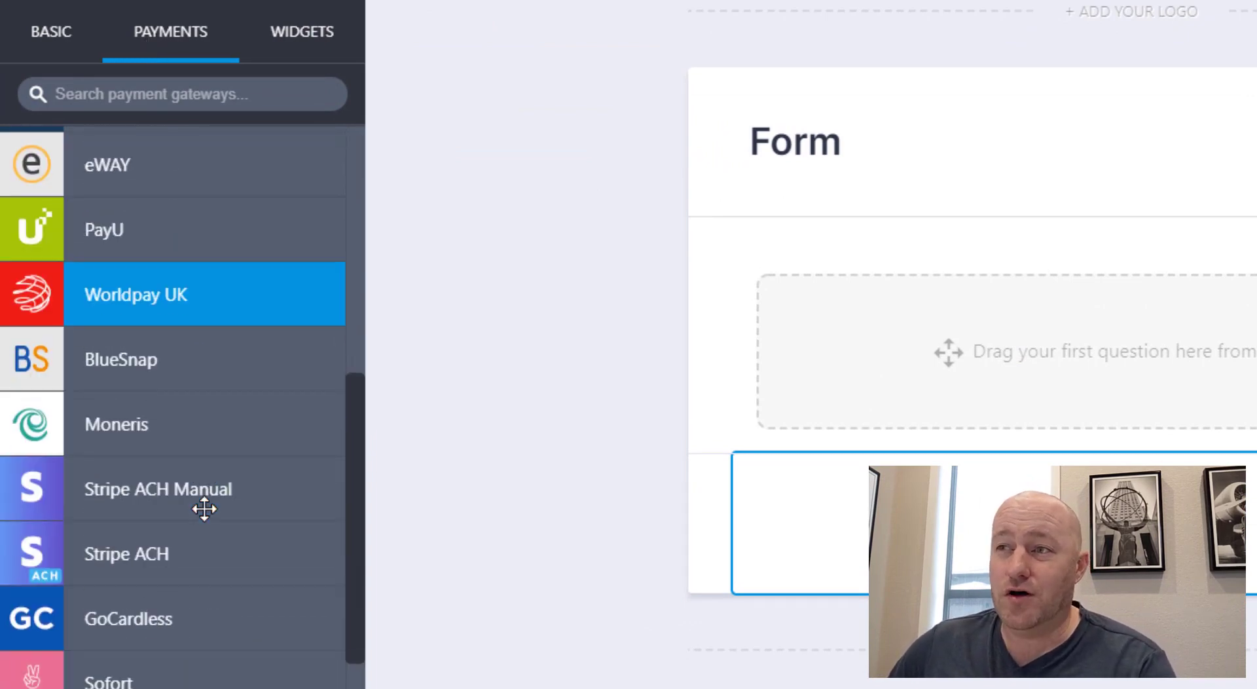
pyautogui.scroll(-1, 204, 509)
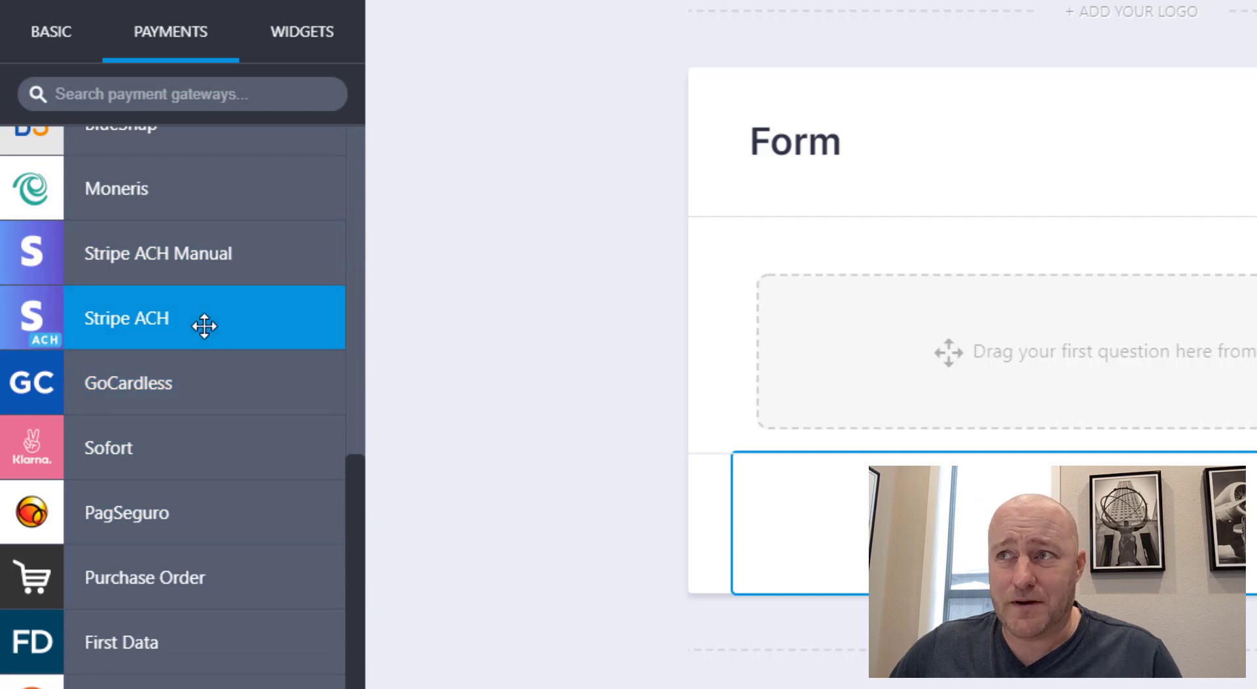
pyautogui.scroll(5, 213, 467)
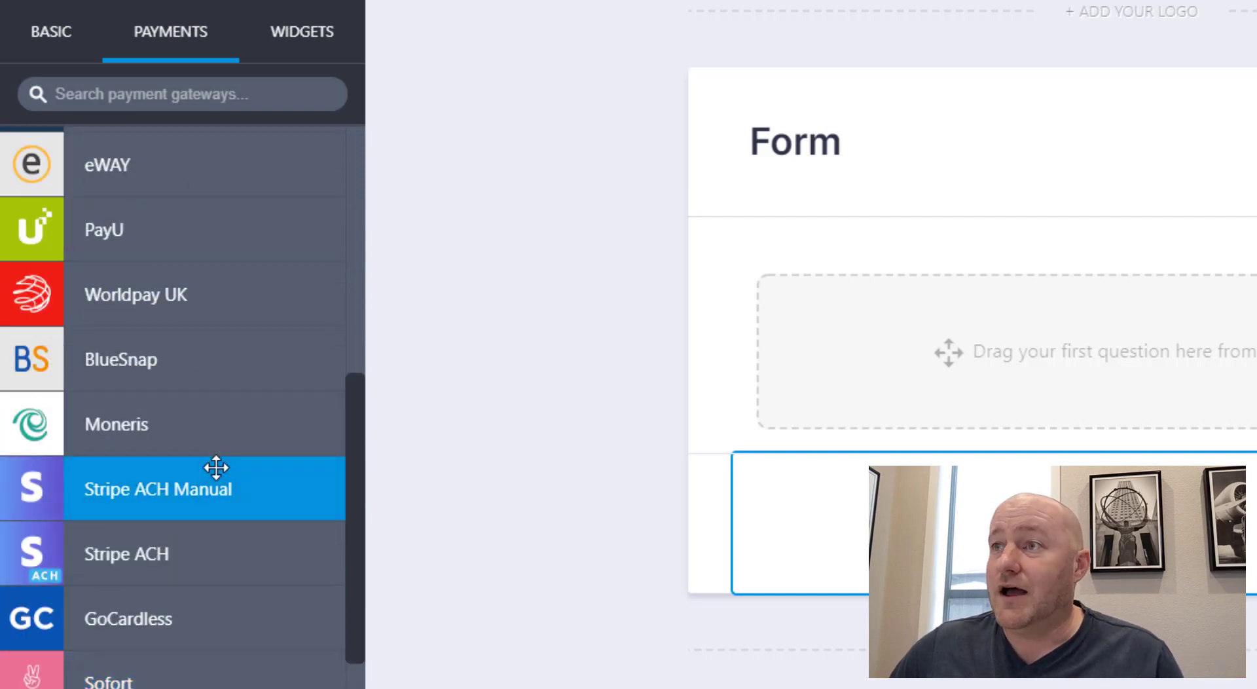
pyautogui.scroll(10, 211, 468)
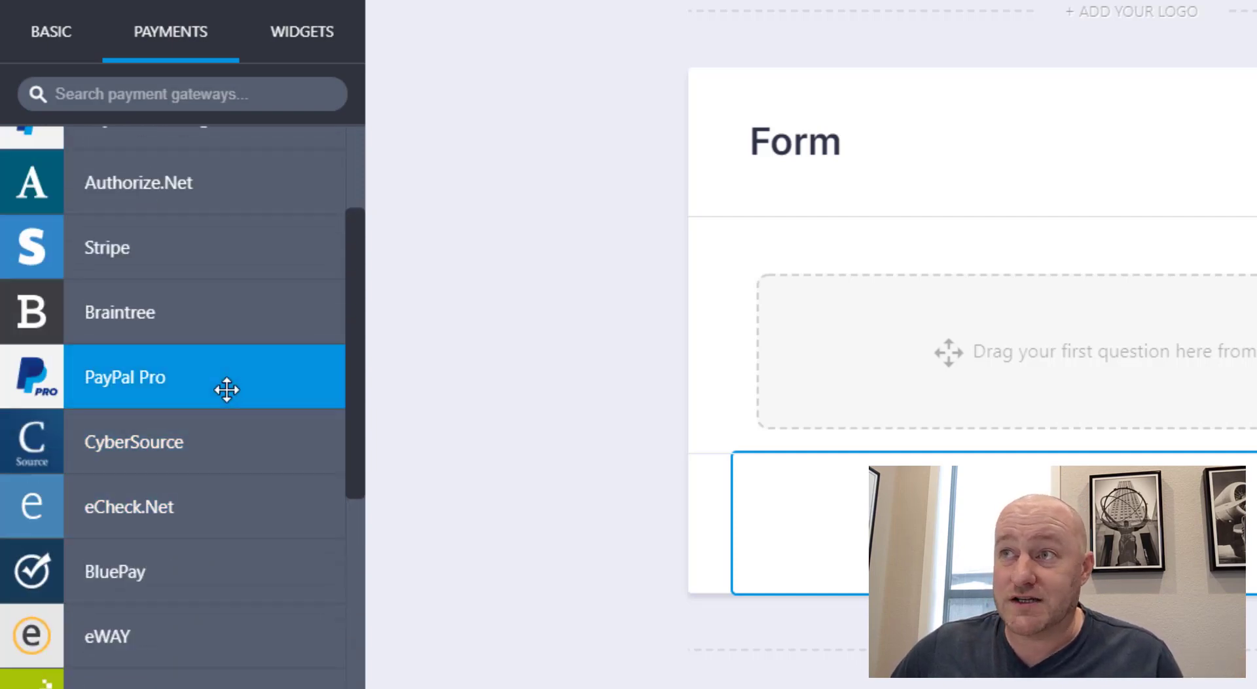
pyautogui.scroll(5, 227, 390)
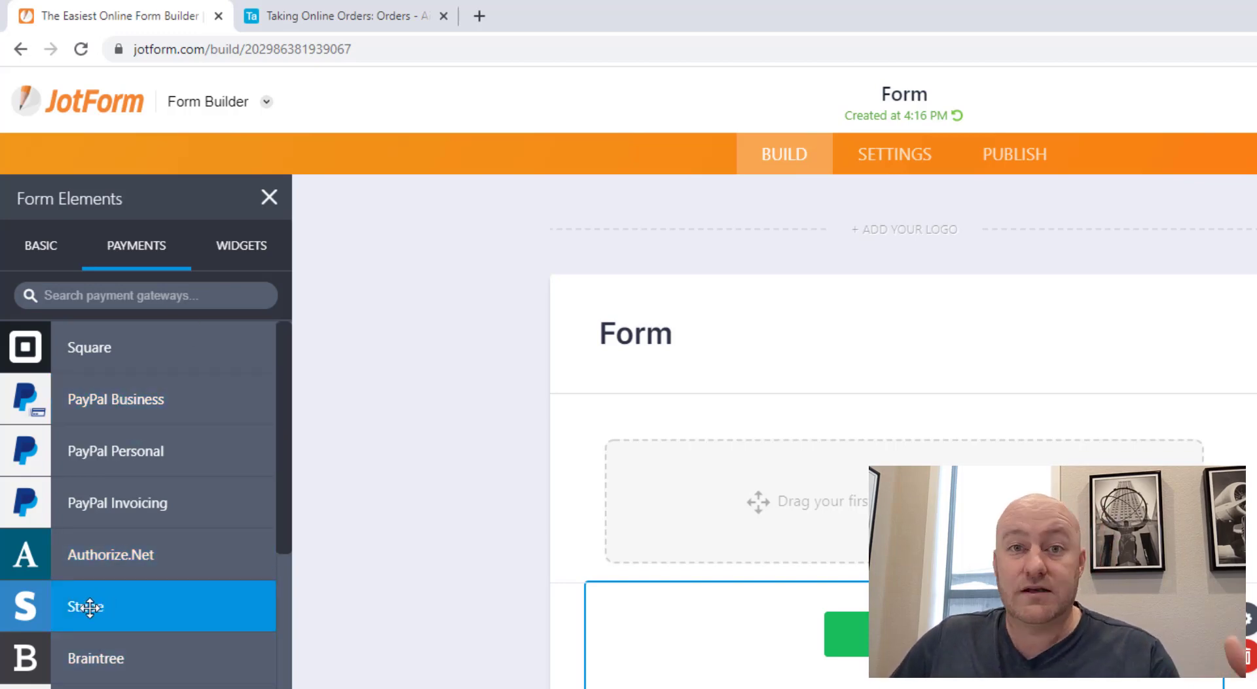
pyautogui.moveTo(185, 596); pyautogui.dragTo(756, 525)
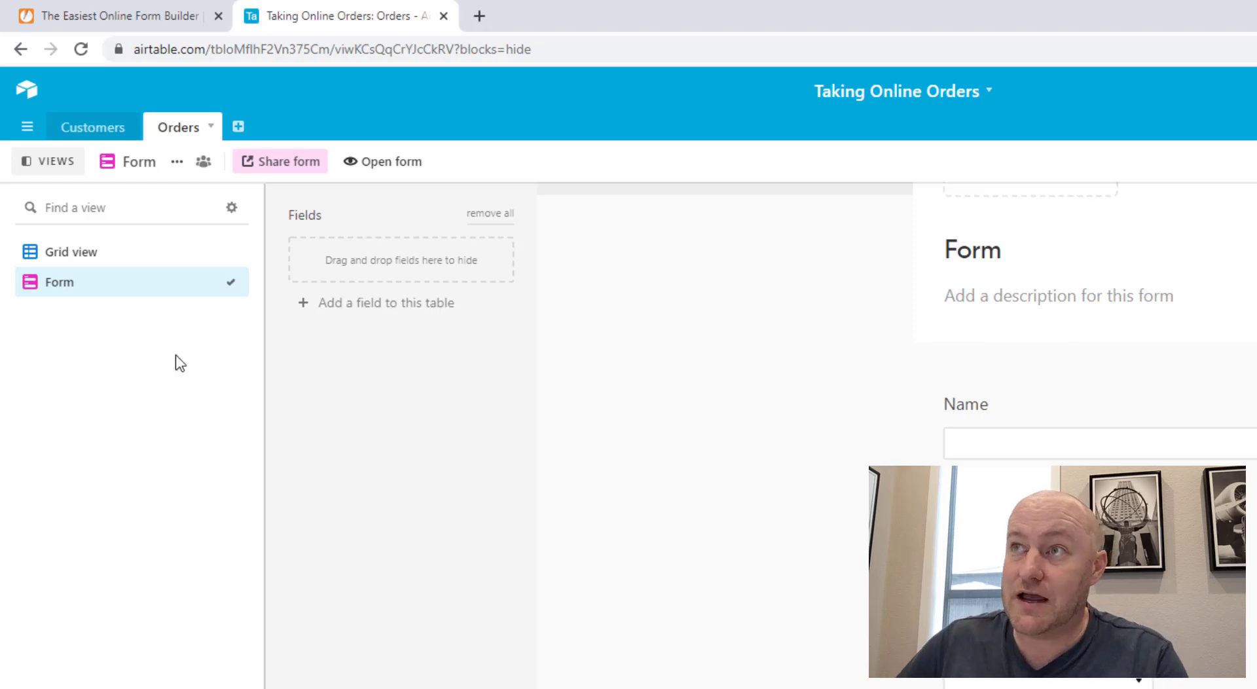
# - Switch to Airtable and review the grid views of the Orders and Customers tables
pyautogui.click(108, 266)
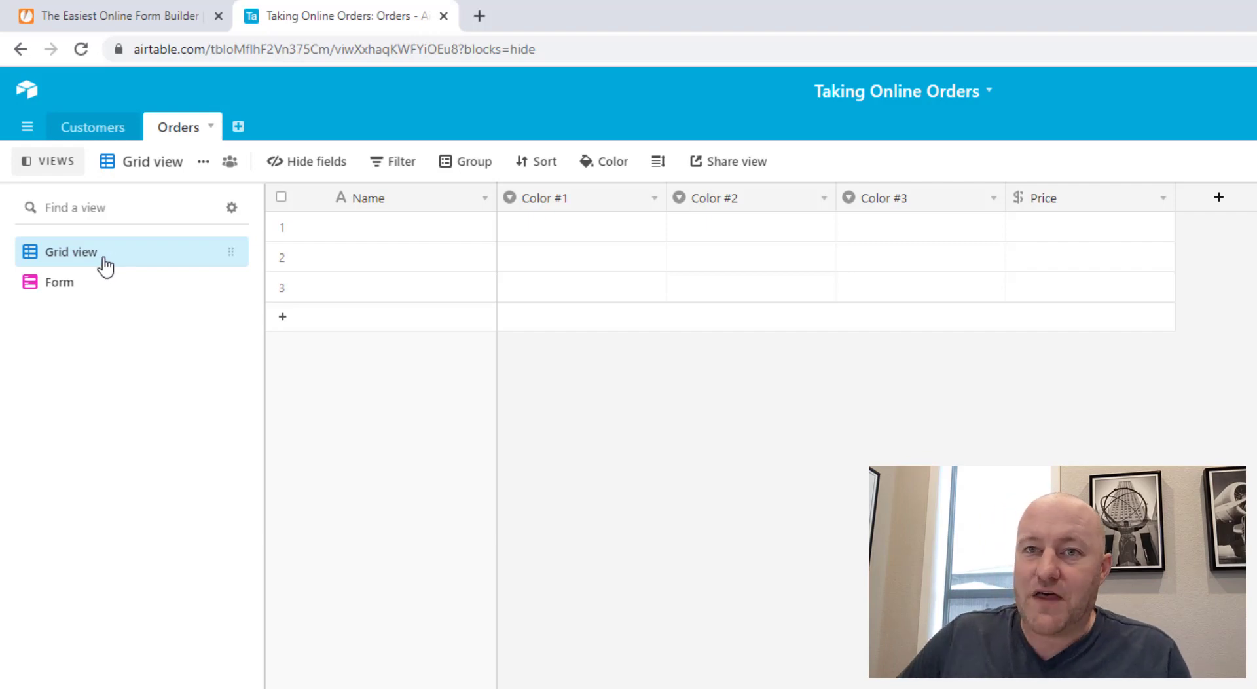
pyautogui.click(92, 131)
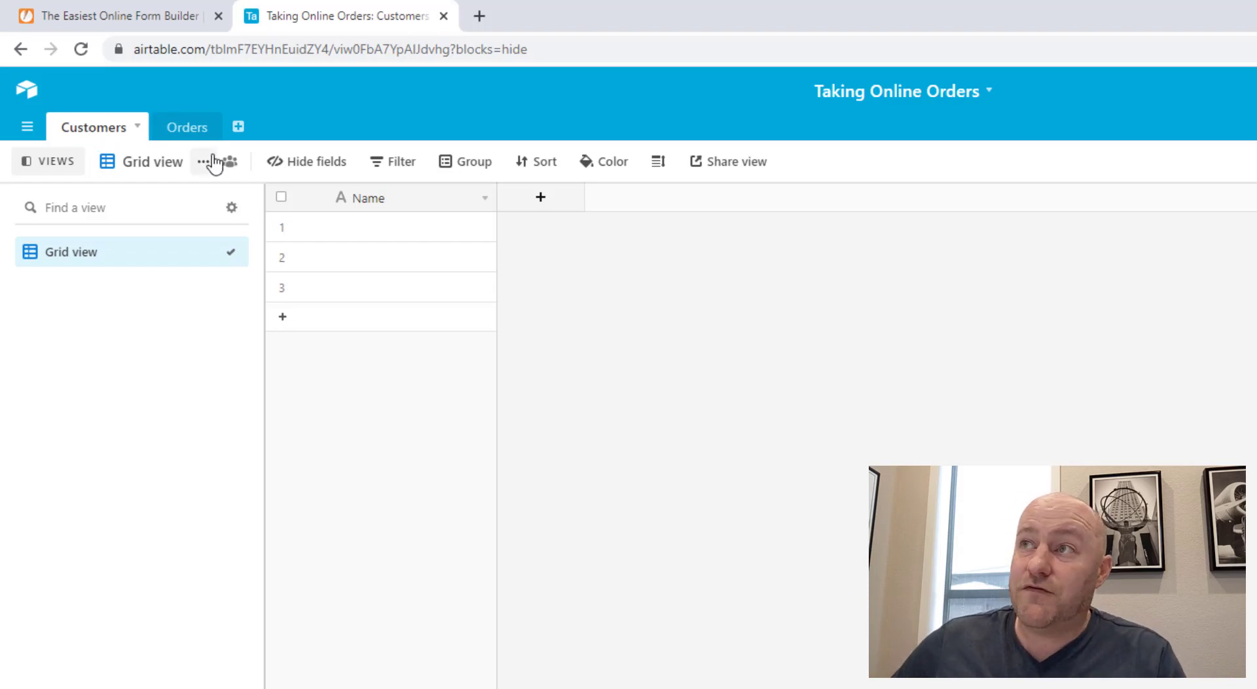
pyautogui.click(191, 129)
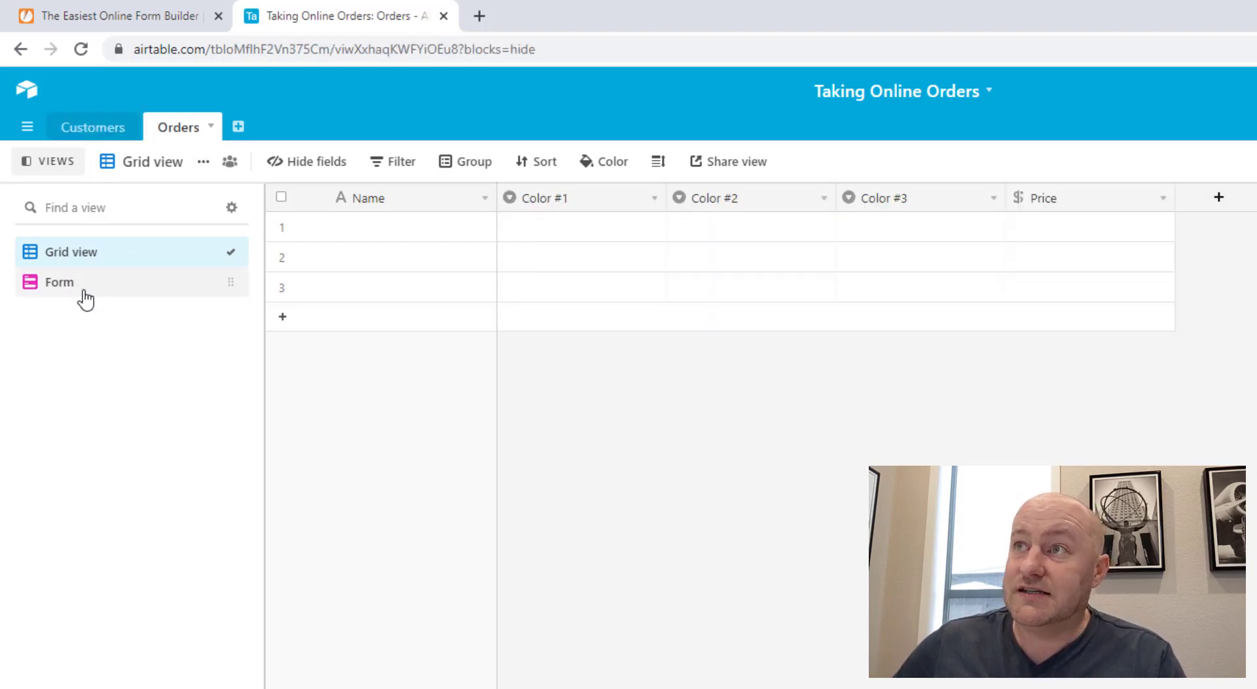
# - Open the live version of the Orders form and enter "New Record" as the name
pyautogui.click(84, 294)
pyautogui.click(390, 164)
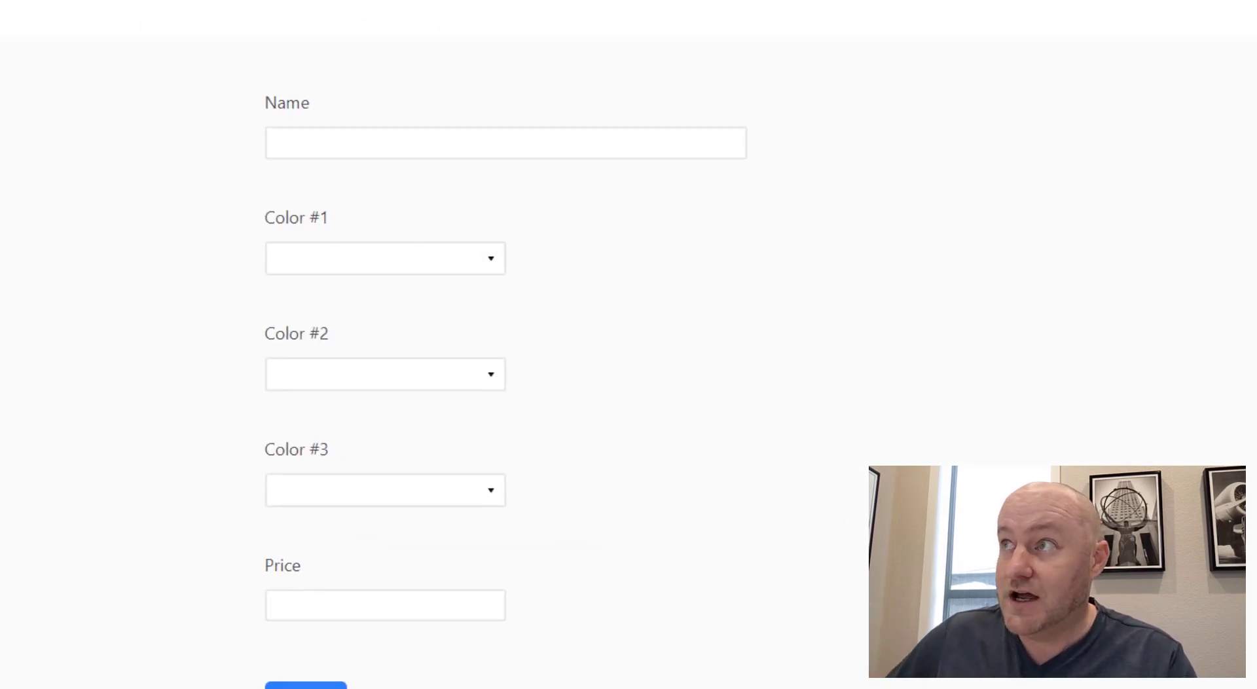
pyautogui.click(586, 140)
pyautogui.write('New ')
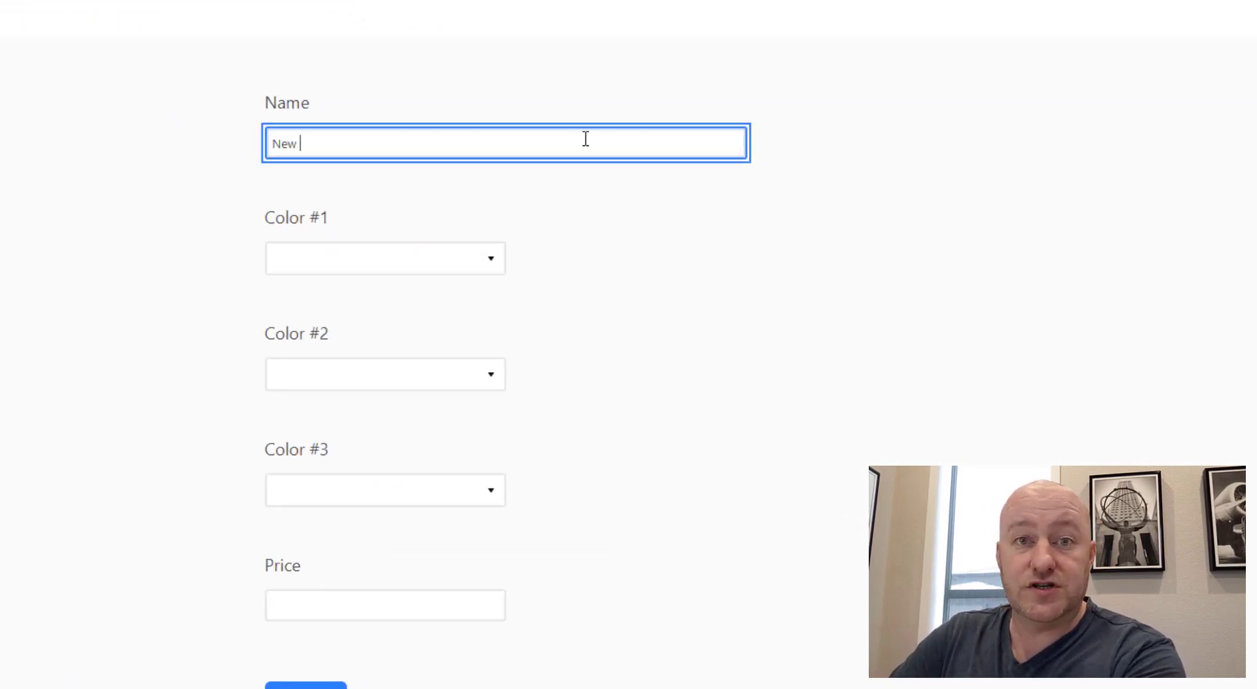
pyautogui.write('Record')
pyautogui.press('Tab')
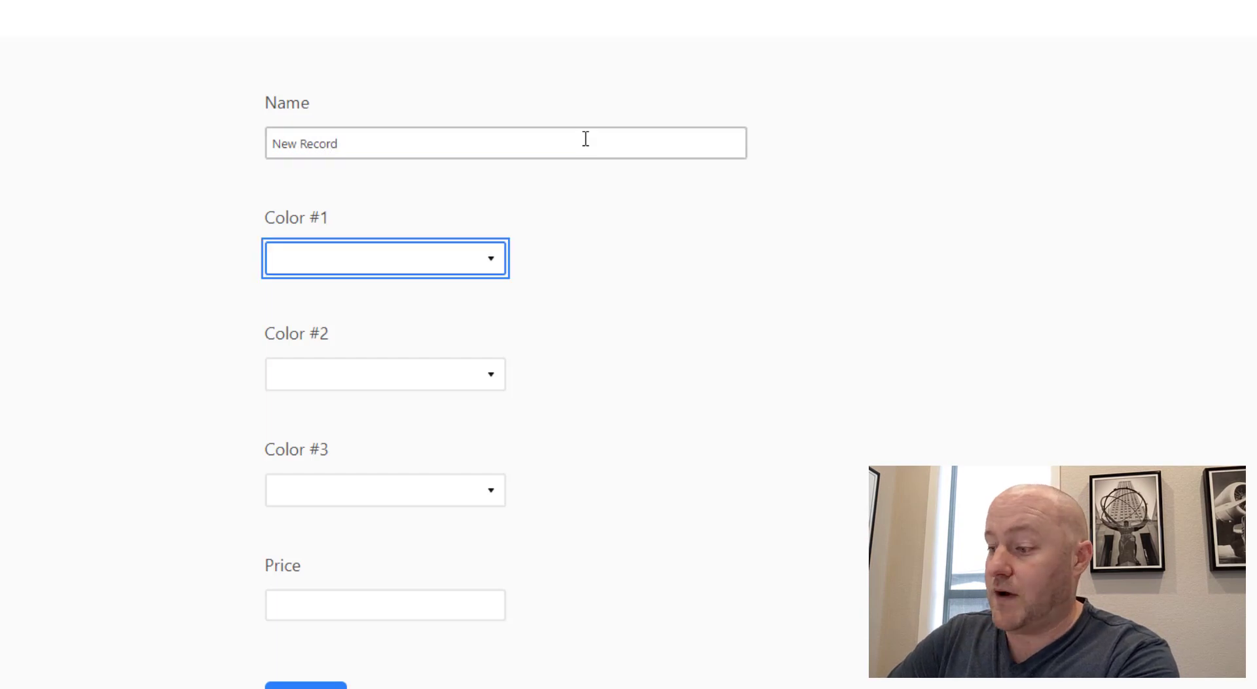
# - Set Color #1, Color #2 and Color #3 to Blue in the order form
pyautogui.press('Return')
pyautogui.press('Down')
pyautogui.press('Down')
pyautogui.press('Return')
pyautogui.scroll(-1, 586, 138)
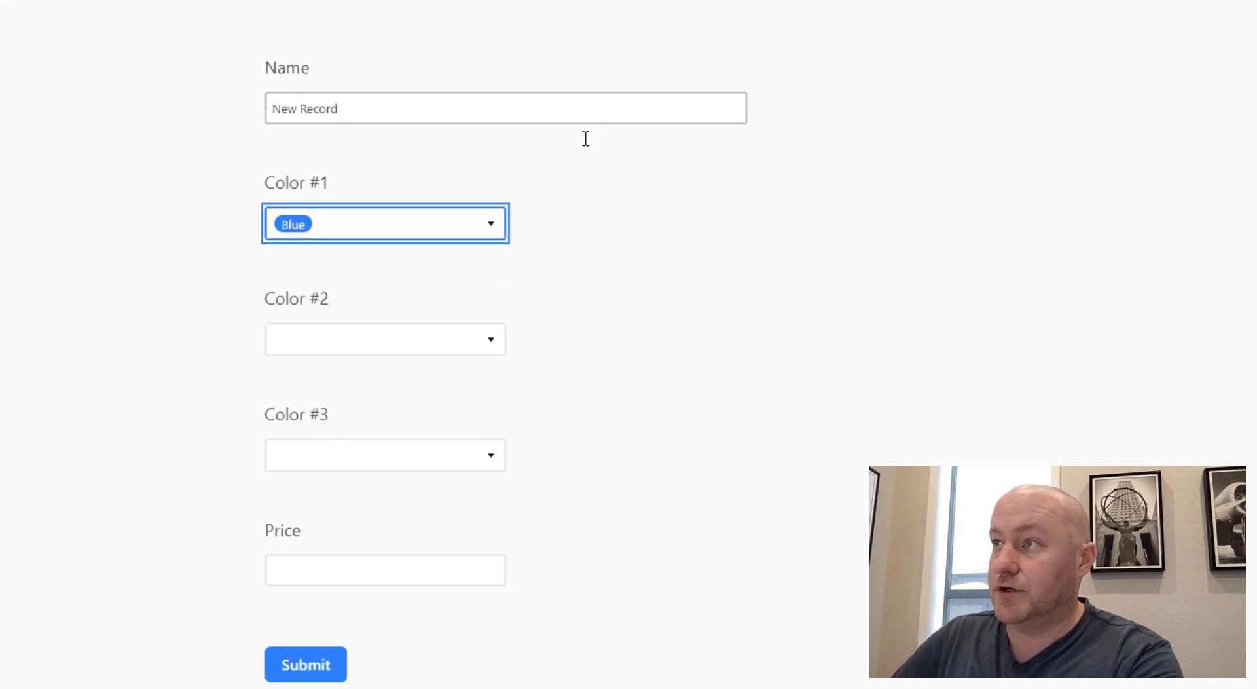
pyautogui.press('Tab')
pyautogui.press('Return')
pyautogui.write('bl')
pyautogui.press('Return')
pyautogui.press('Tab')
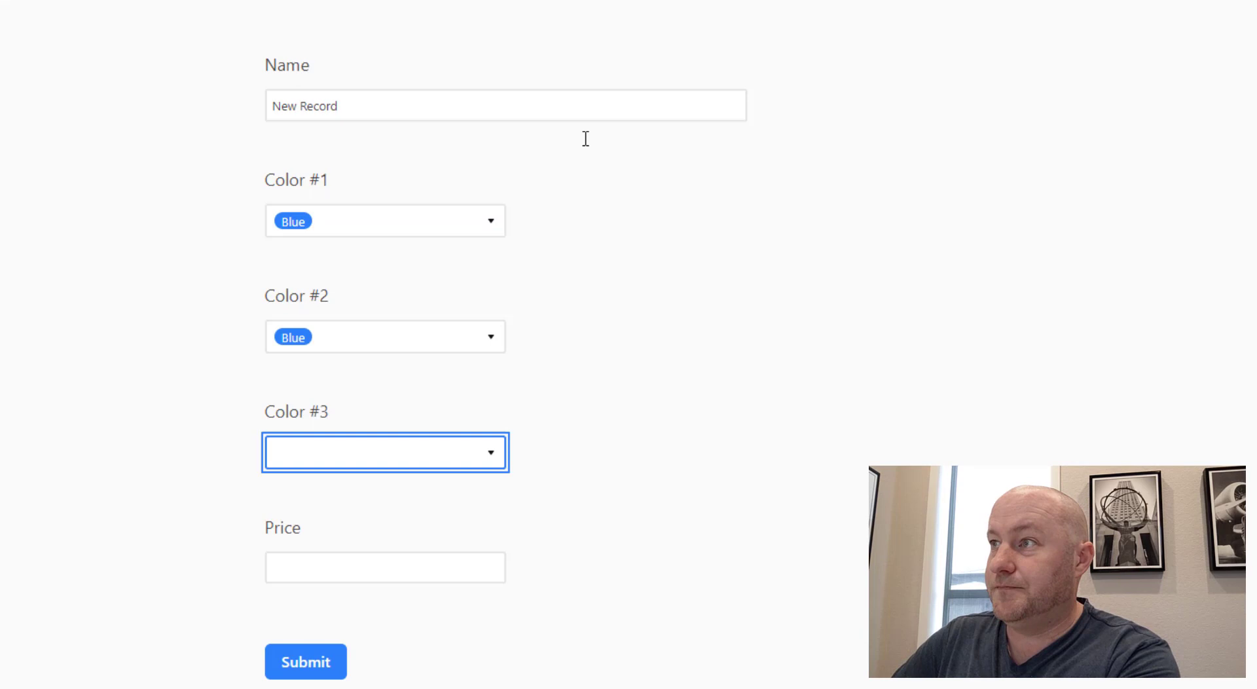
pyautogui.press('Return')
pyautogui.write('bl')
pyautogui.press('Return')
pyautogui.press('Tab')
# - Submit the order form with a price of 1,000 and check the submitted row in the Orders grid view
pyautogui.write('1')
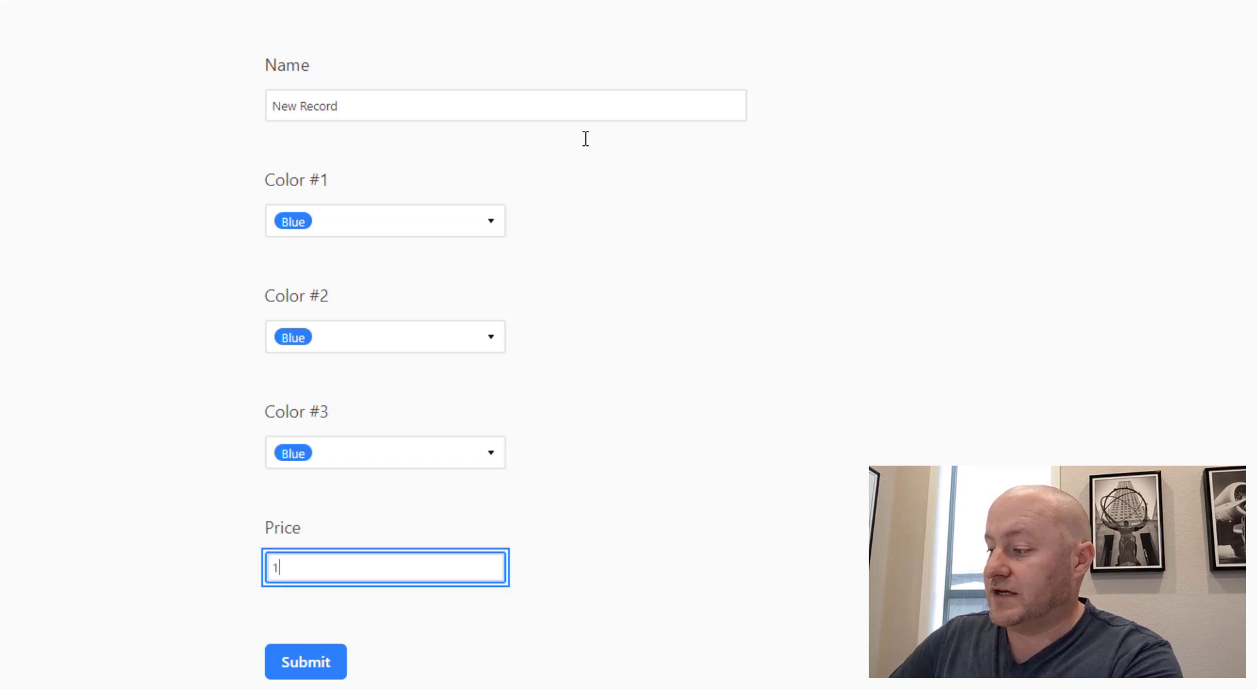
pyautogui.write(',000')
pyautogui.press('Tab')
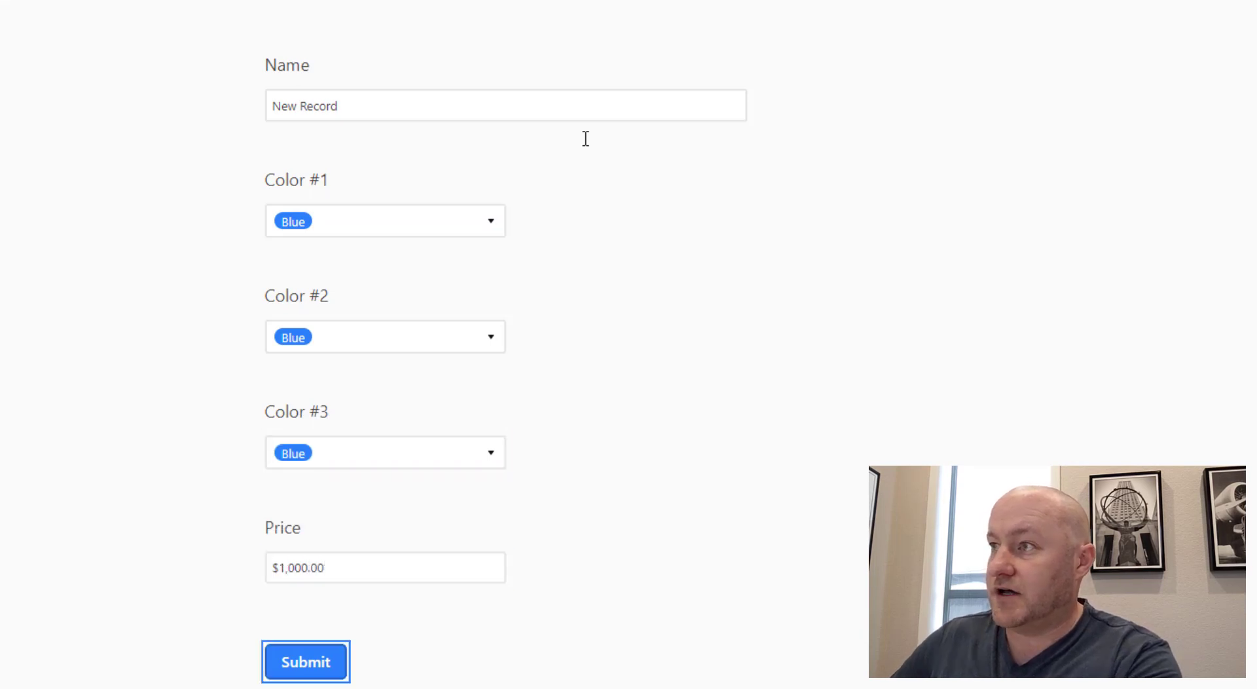
pyautogui.click(293, 679)
pyautogui.click(317, 14)
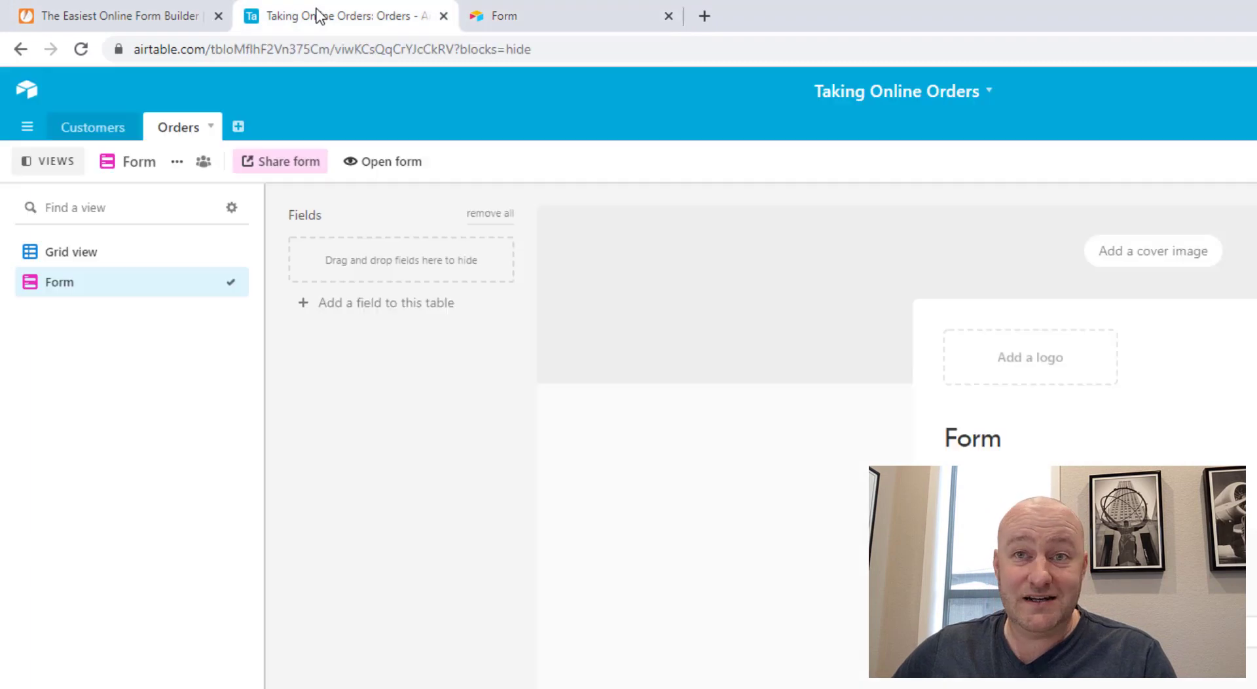
pyautogui.click(169, 257)
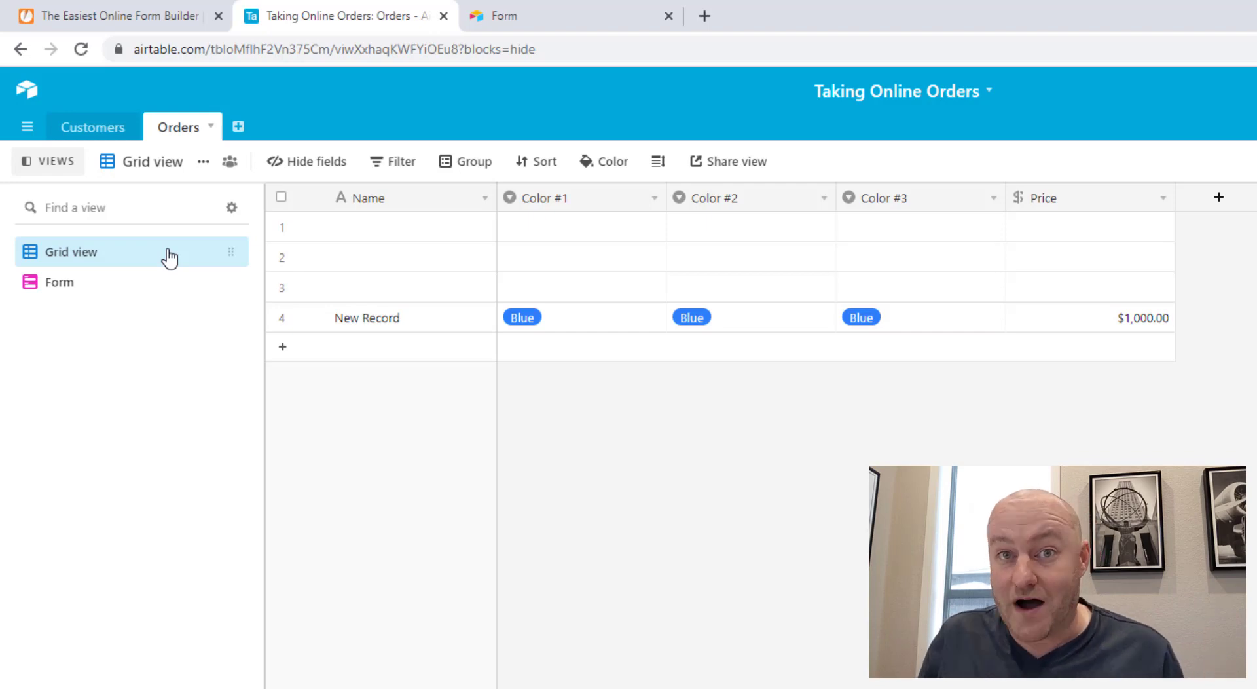
# - Switch to JotForm and review the form's thank-you page settings and conditional logic types
pyautogui.click(124, 17)
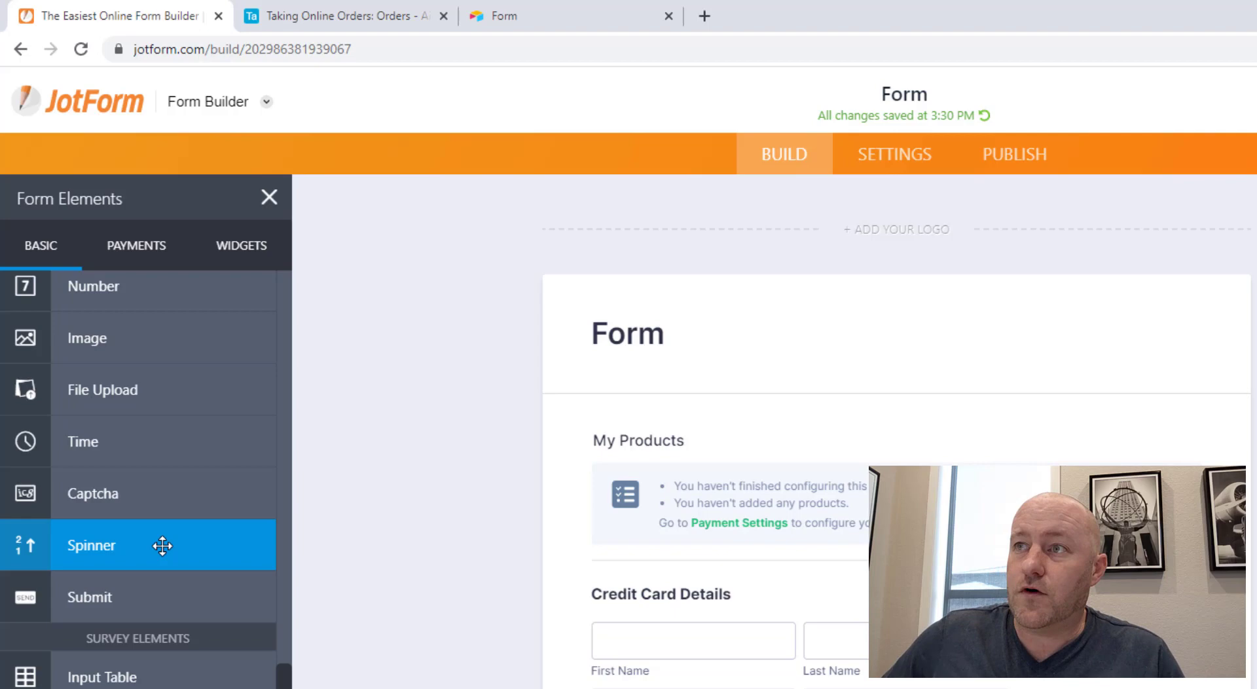
pyautogui.click(915, 161)
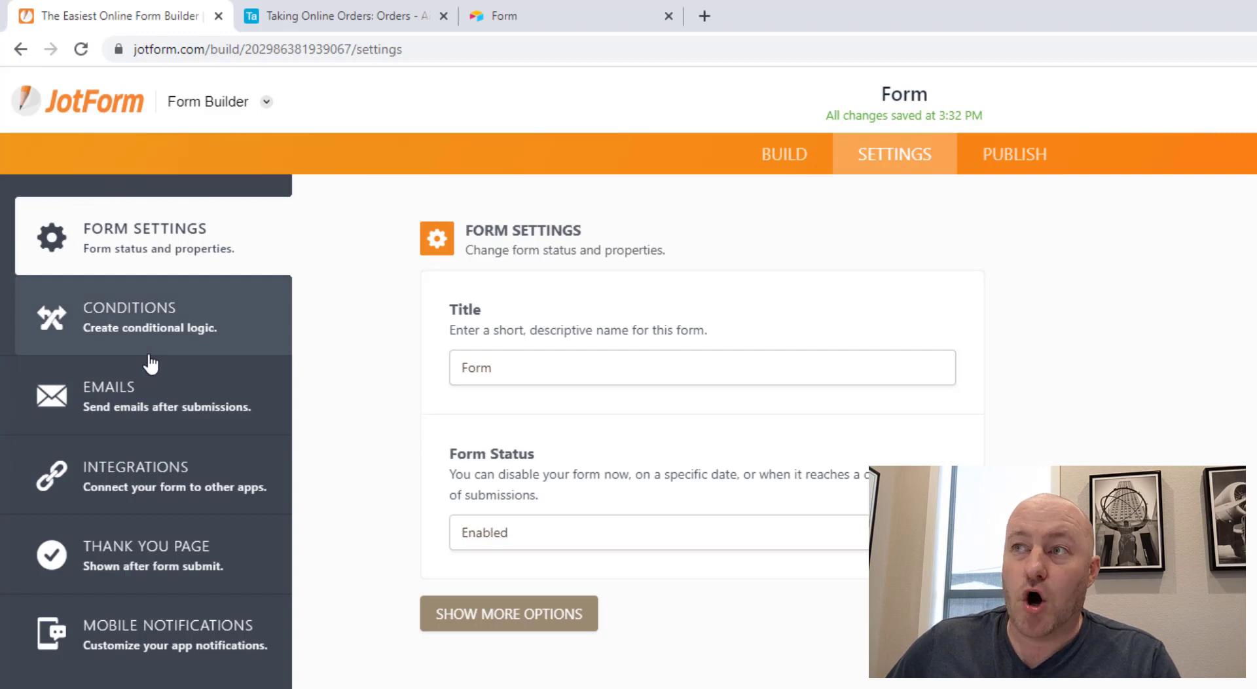
pyautogui.click(136, 580)
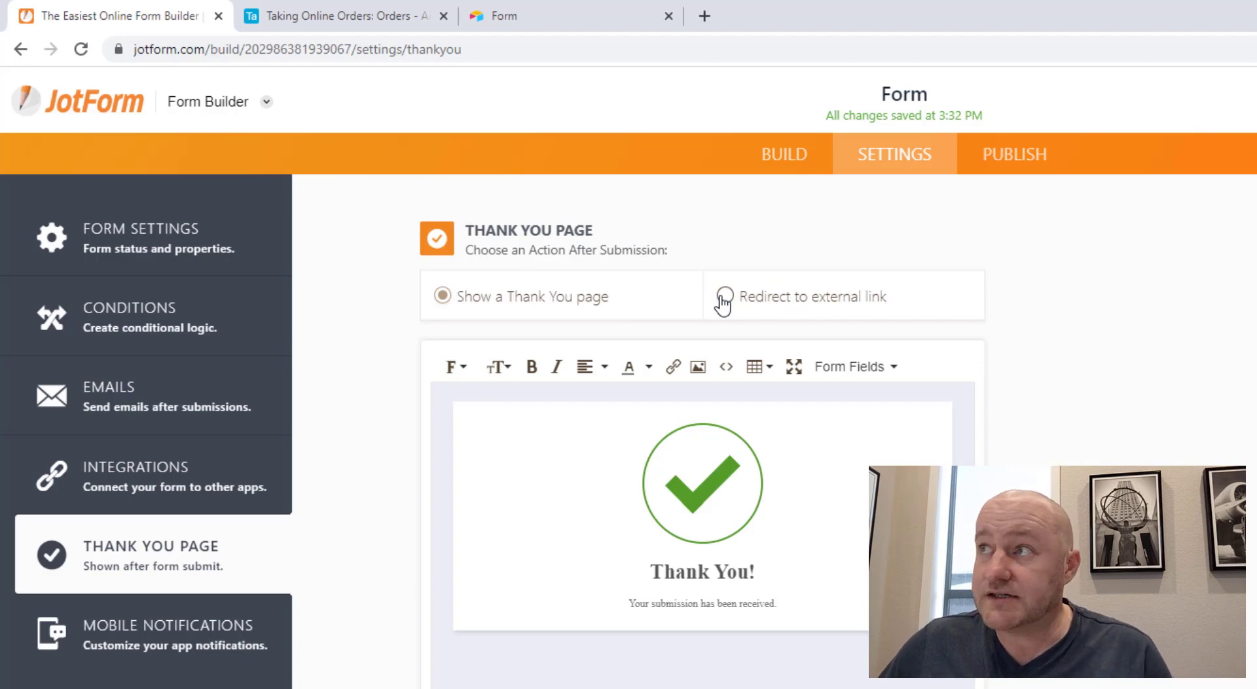
pyautogui.click(127, 321)
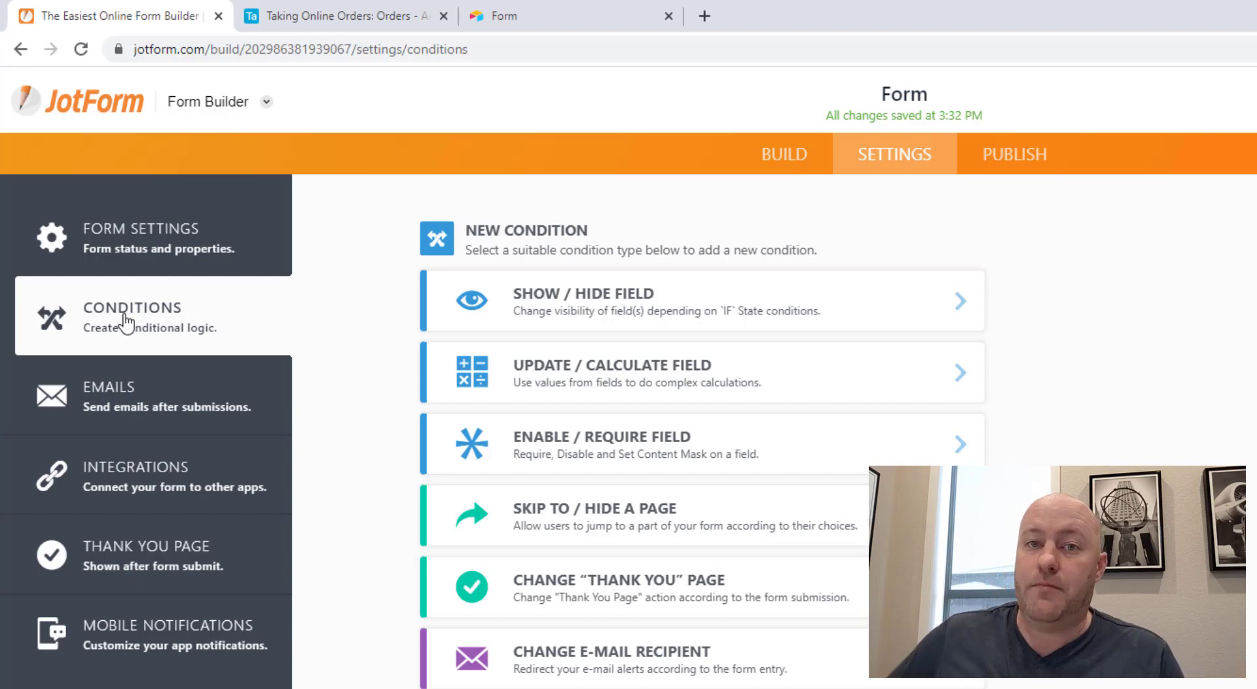
# - Switch to Airtable and make the Orders form show Color #2 only when Color #1 is not empty
pyautogui.click(316, 15)
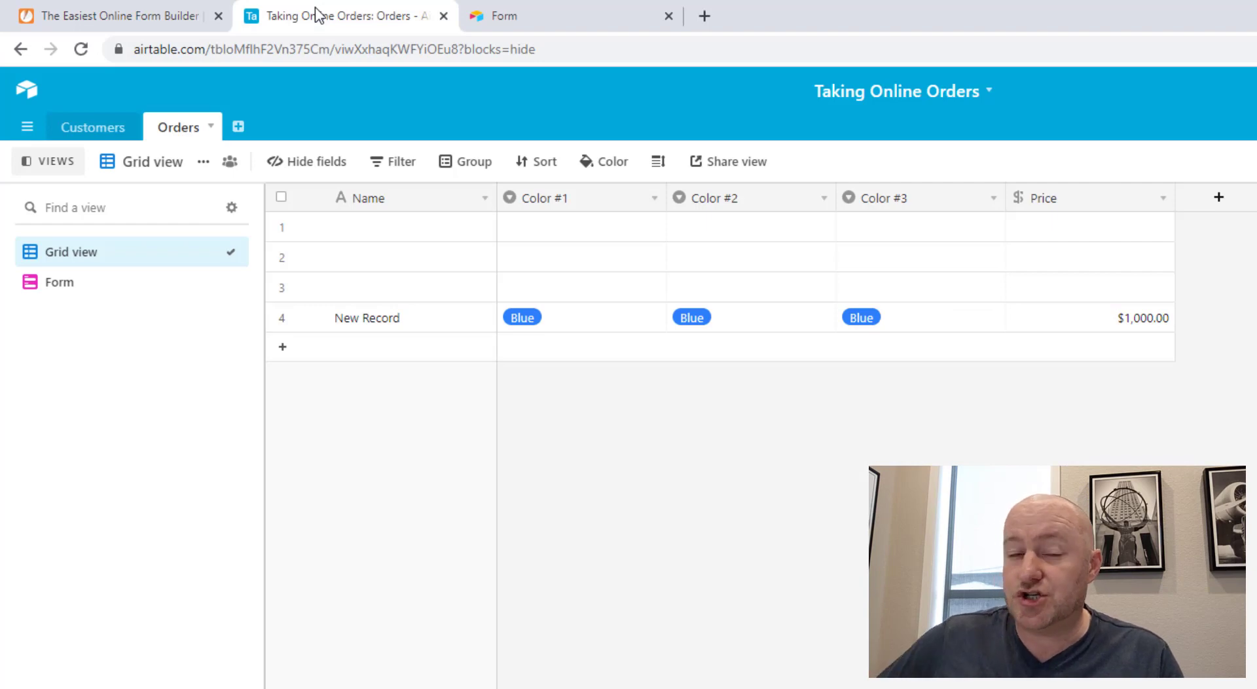
pyautogui.click(79, 293)
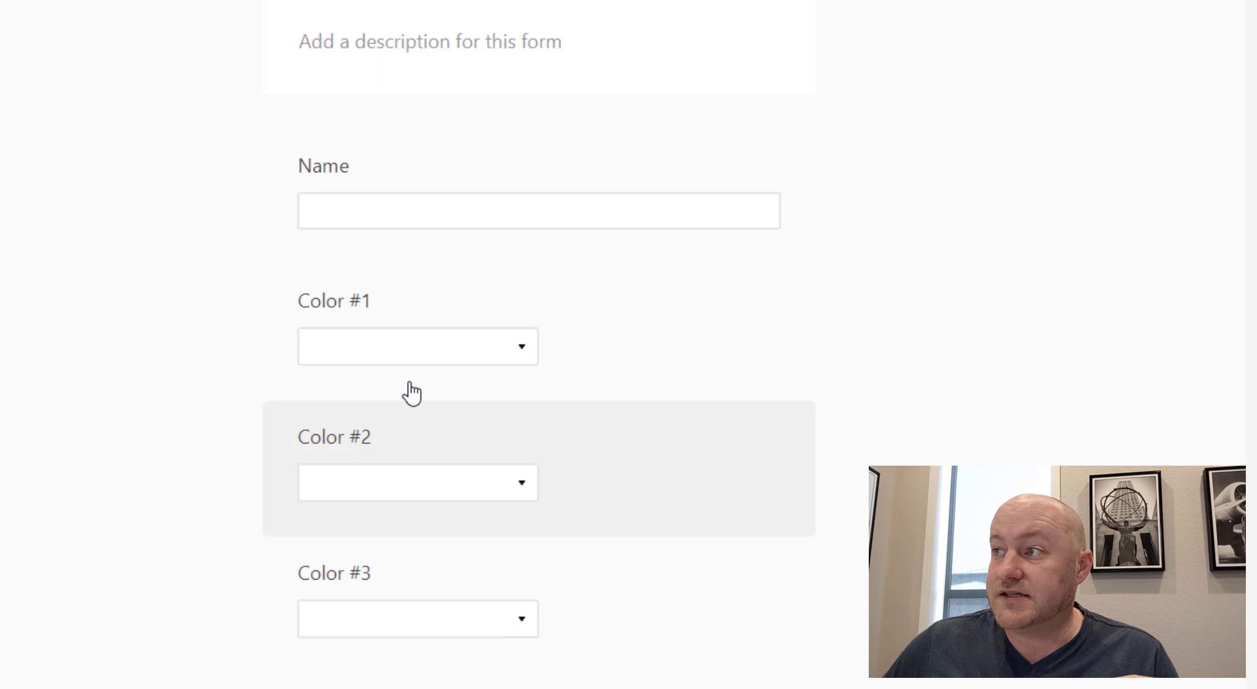
pyautogui.click(403, 438)
pyautogui.scroll(-2, 580, 656)
pyautogui.scroll(-1, 580, 657)
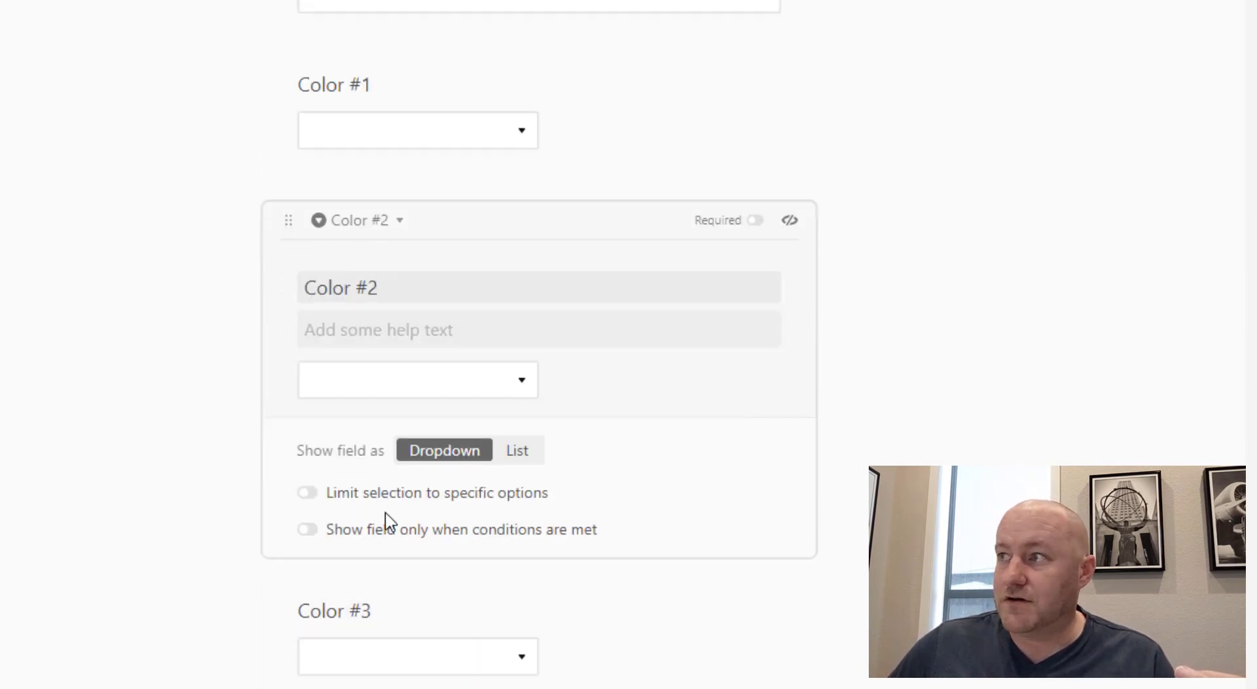
pyautogui.click(355, 542)
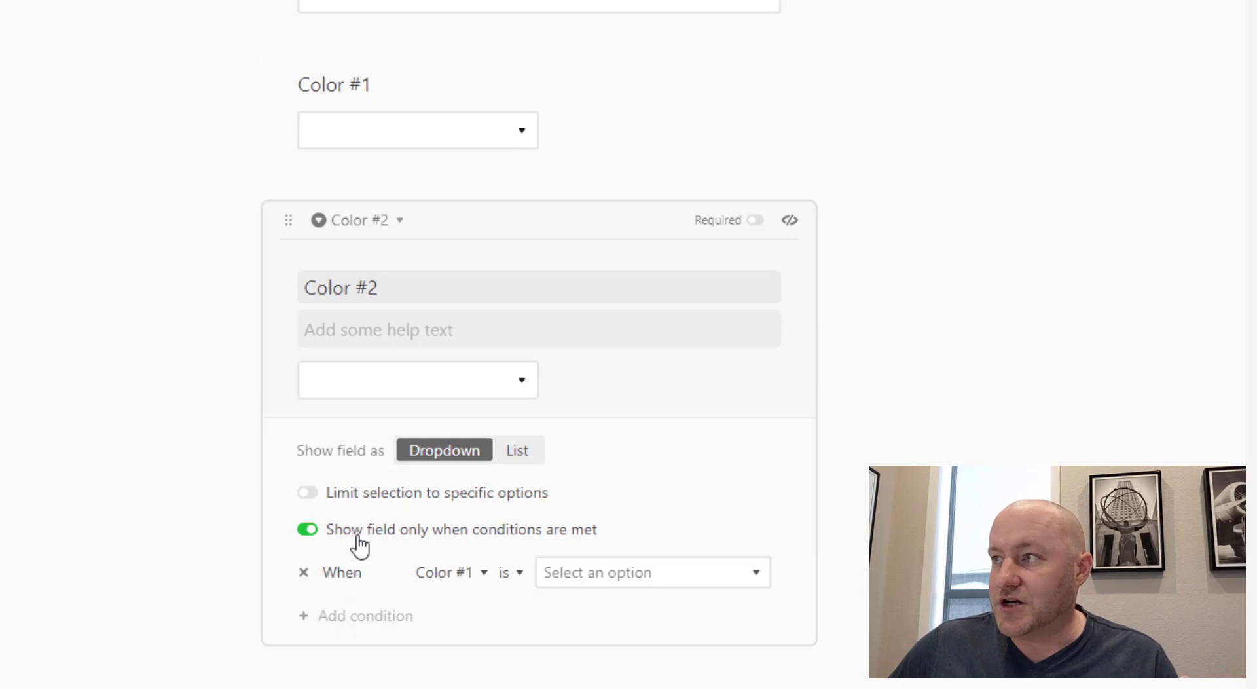
pyautogui.click(525, 579)
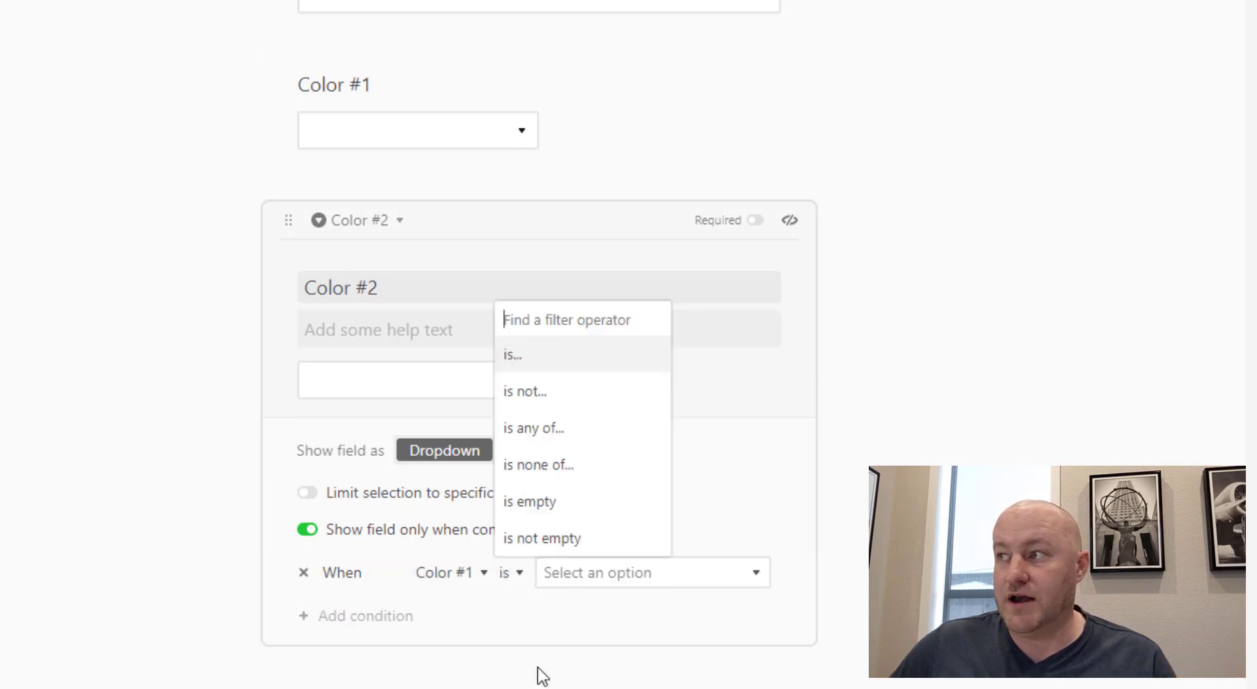
pyautogui.click(555, 534)
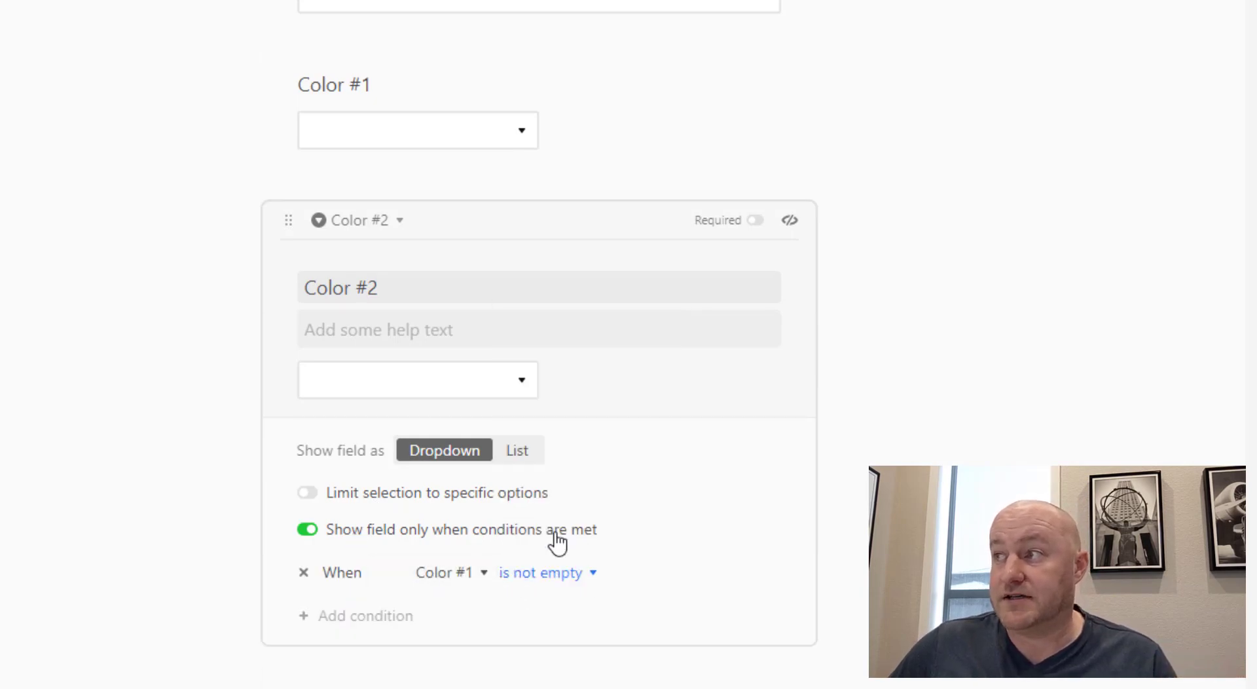
pyautogui.click(65, 427)
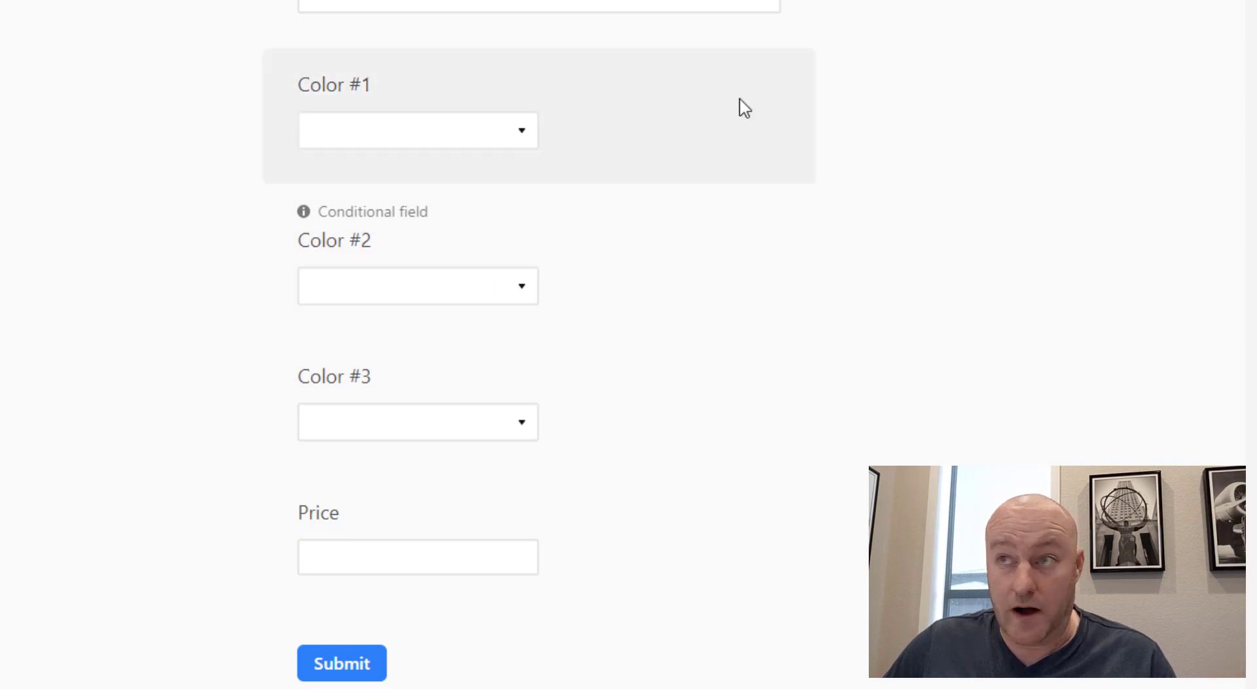
pyautogui.click(763, 94)
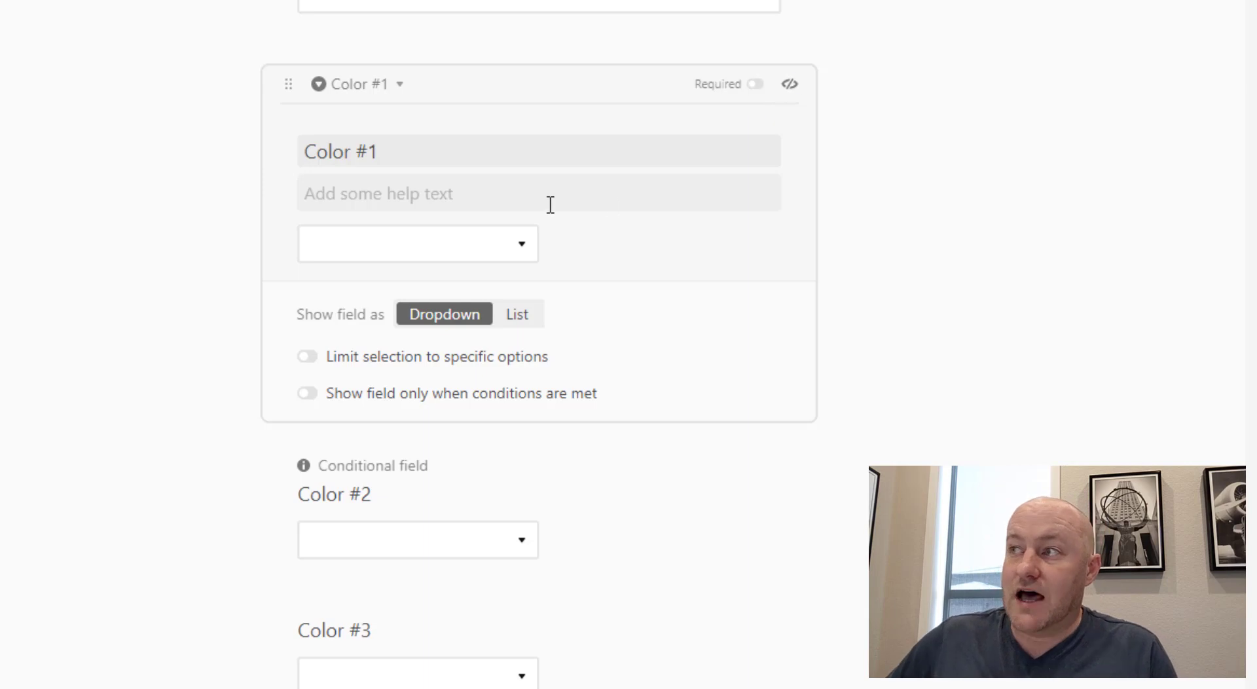
# - Sign up for the free Airtable Crash Course on the GAP Consulting website with the first name and e-mail address
pyautogui.scroll(-10, 550, 203)
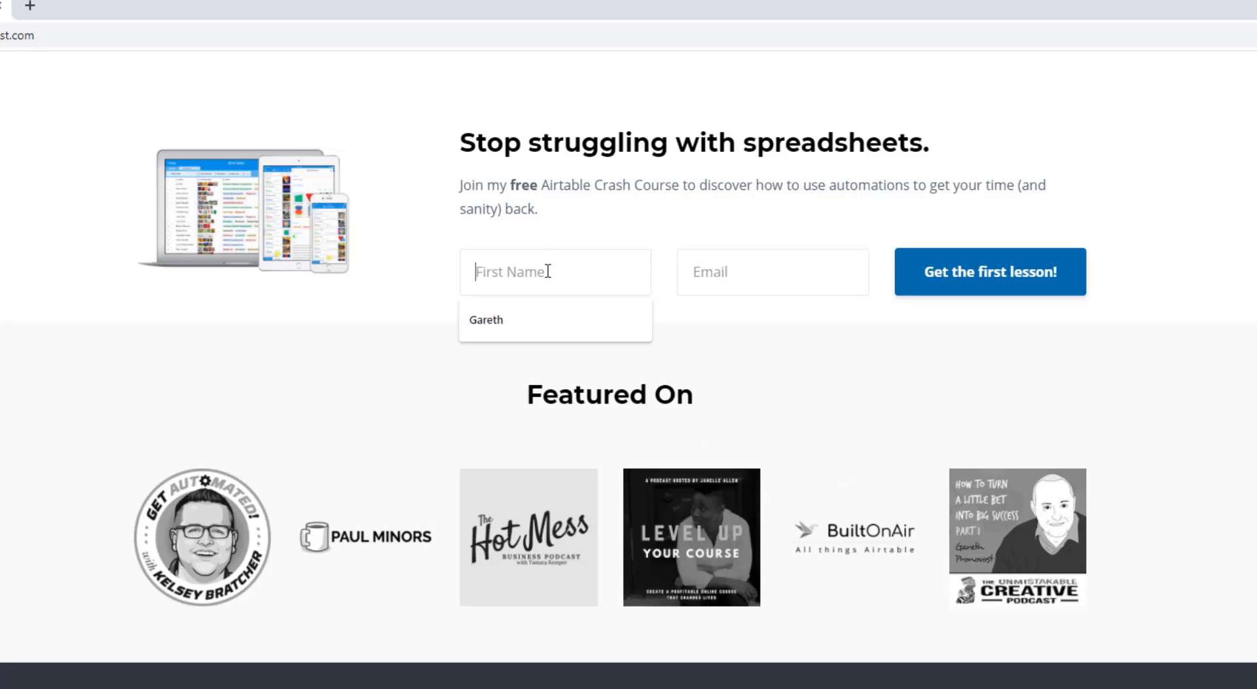
pyautogui.write('Gareth')
pyautogui.press('Tab')
pyautogui.write('garet')
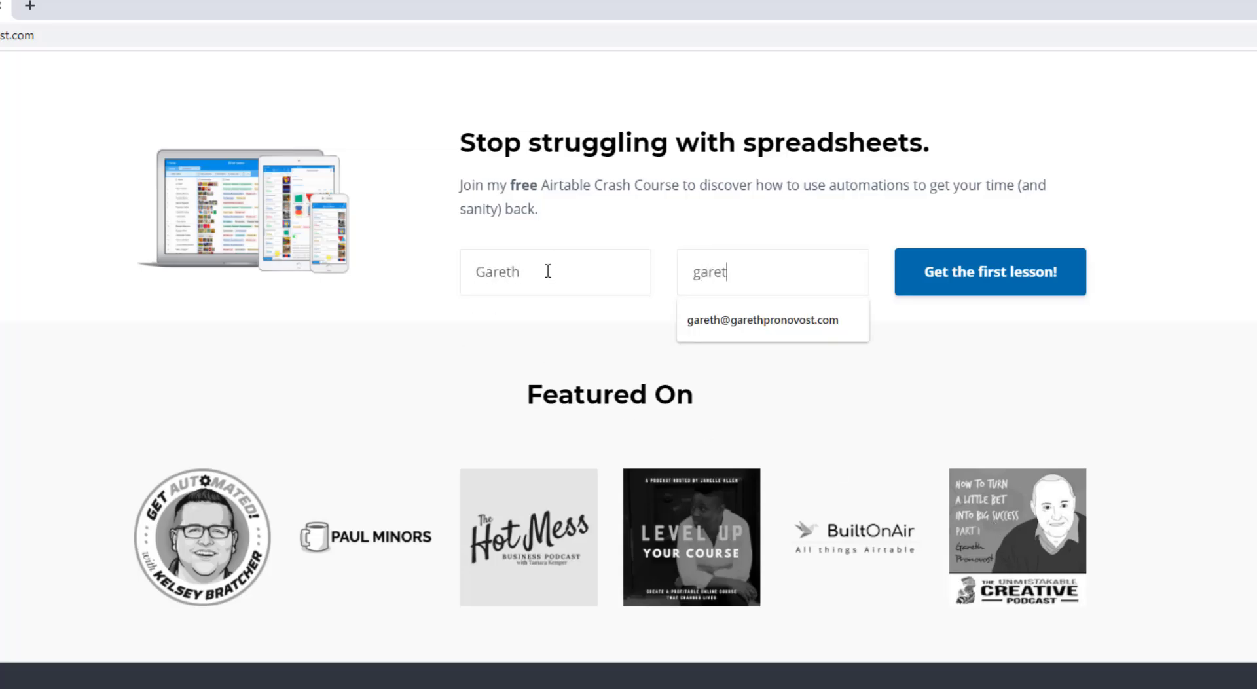
pyautogui.press('Down')
pyautogui.press('Return')
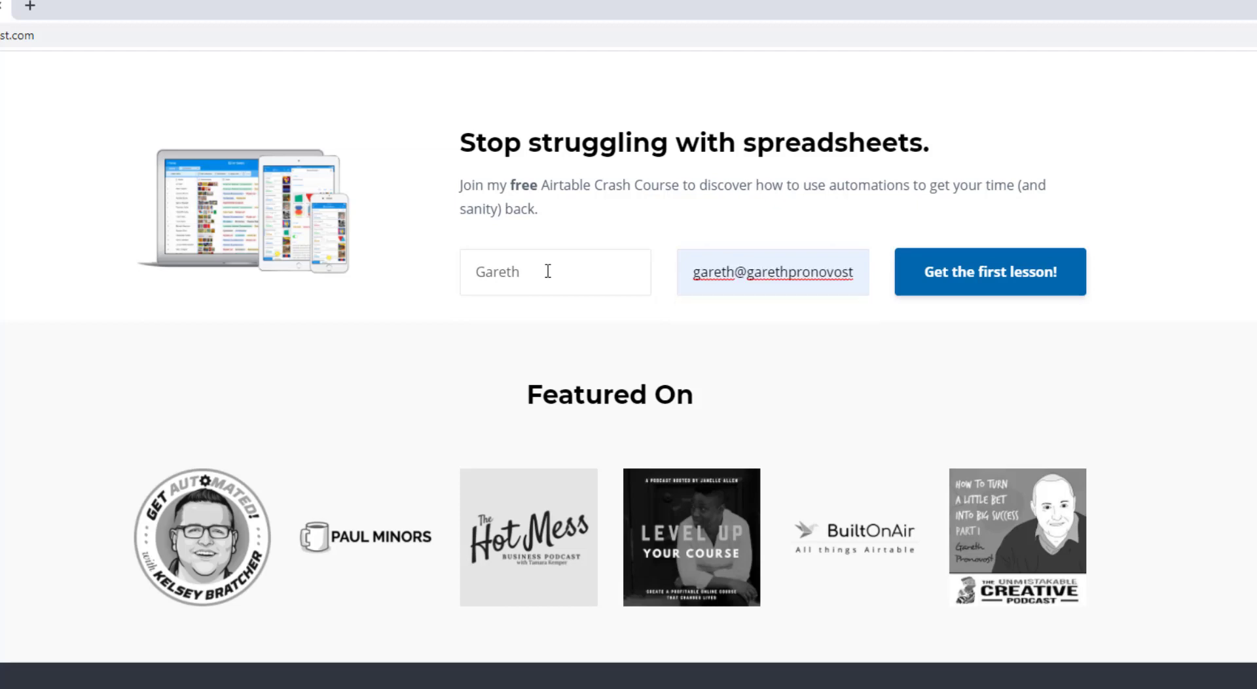
pyautogui.click(992, 295)
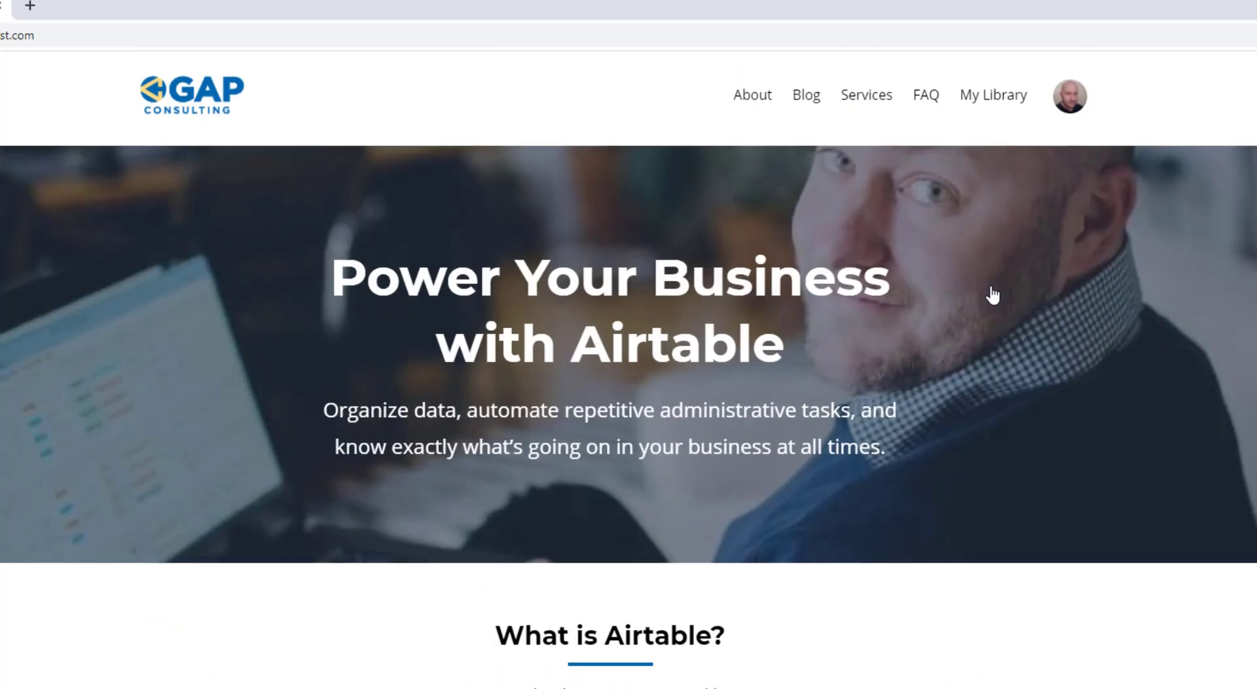
# - Examine the consulting support options on the website's services page
pyautogui.click(867, 107)
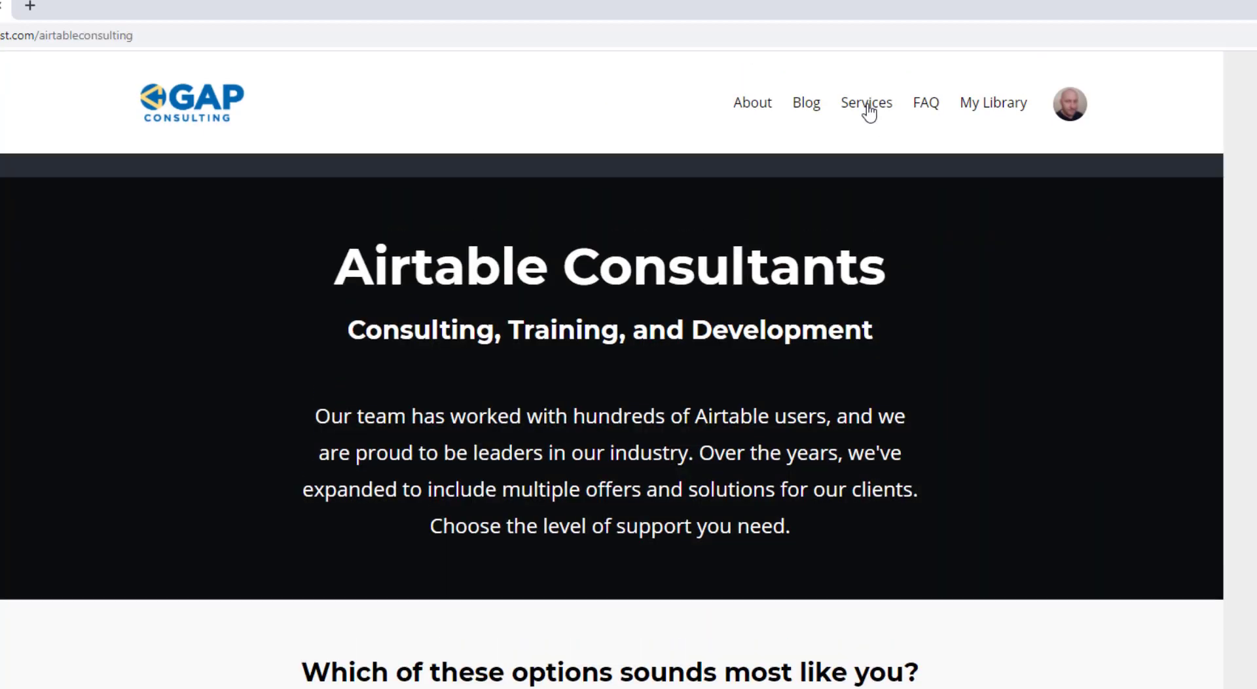
pyautogui.scroll(-7, 464, 429)
pyautogui.scroll(-2, 465, 429)
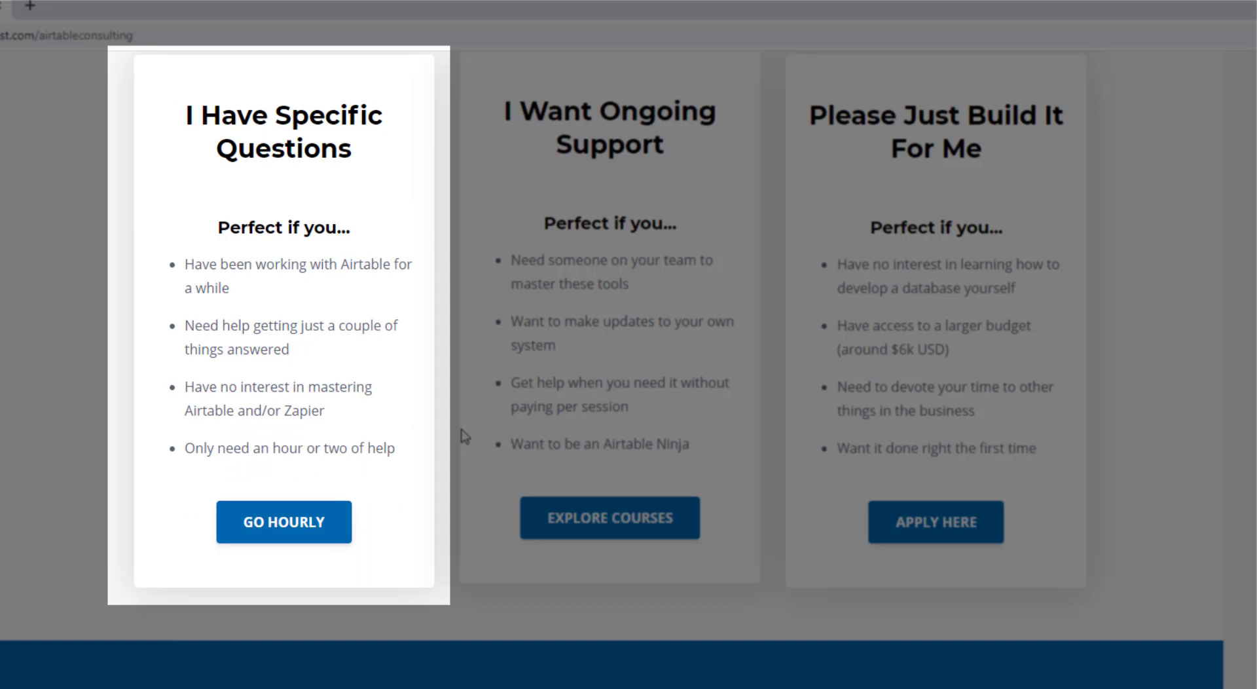